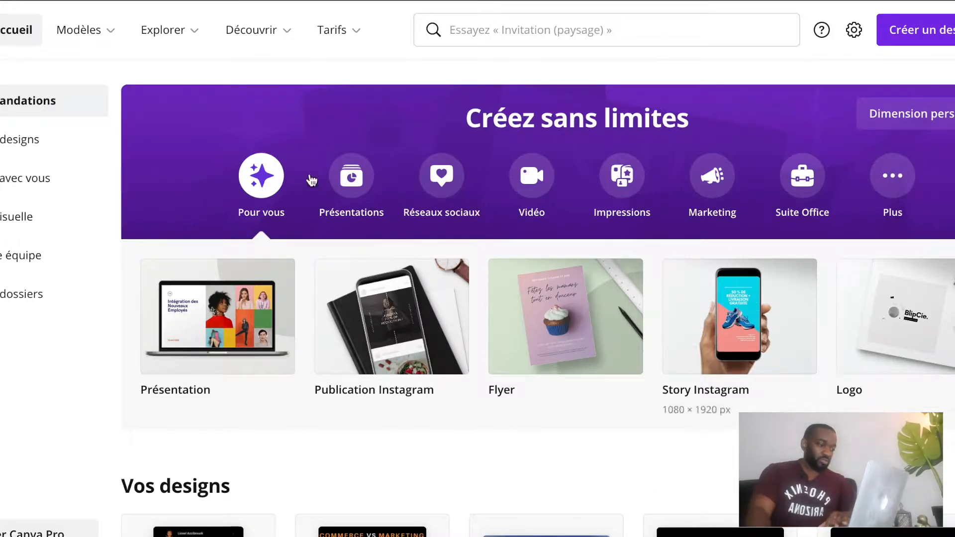
Create a new blank design in the Logo format
{"action": "left_click", "coordinate": [912, 331]}
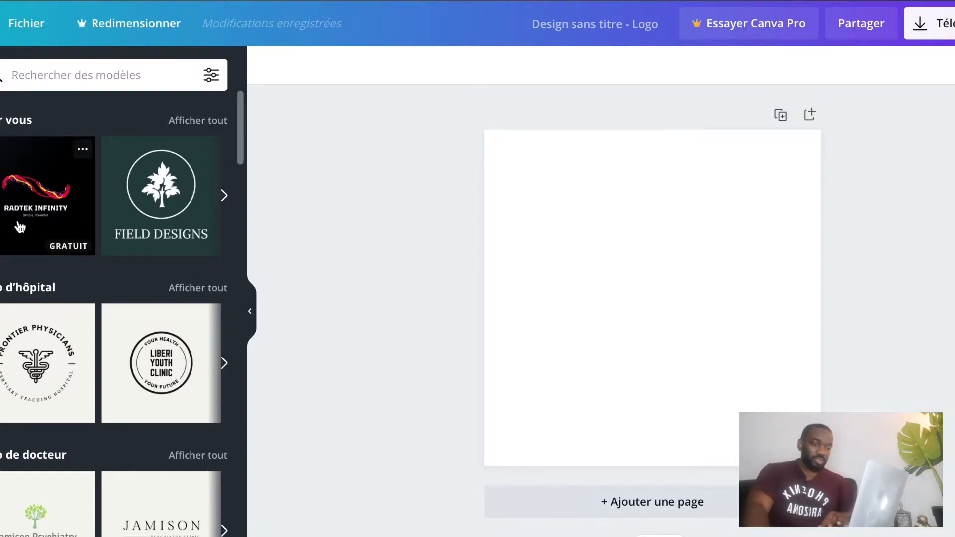
{"action": "scroll", "coordinate": [114, 313], "scroll_direction": "down", "scroll_amount": 1}
{"action": "scroll", "coordinate": [114, 313], "scroll_direction": "up", "scroll_amount": 1}
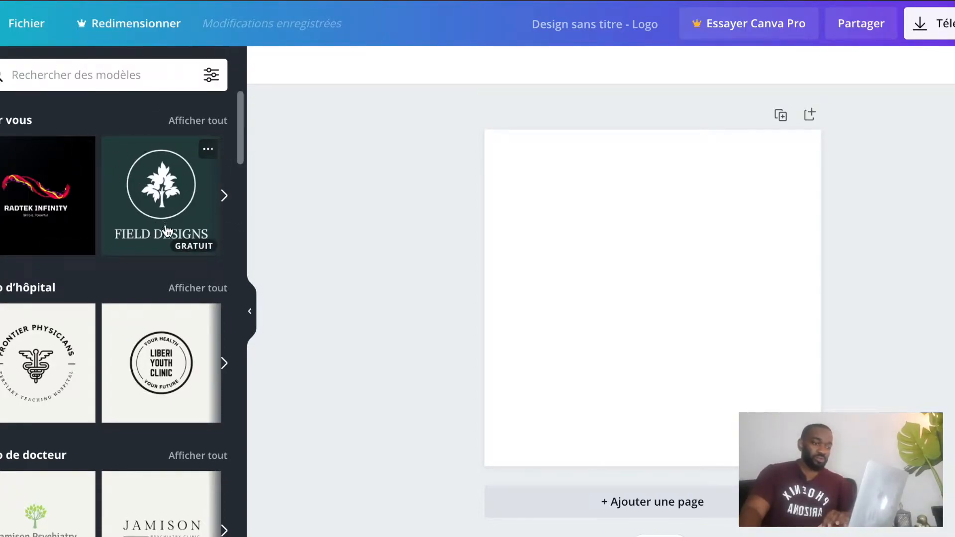
Browse the logo template categories from hospital through gaming, fashion, food and automobile to Facebook shop
{"action": "scroll", "coordinate": [160, 224], "scroll_direction": "down", "scroll_amount": 2}
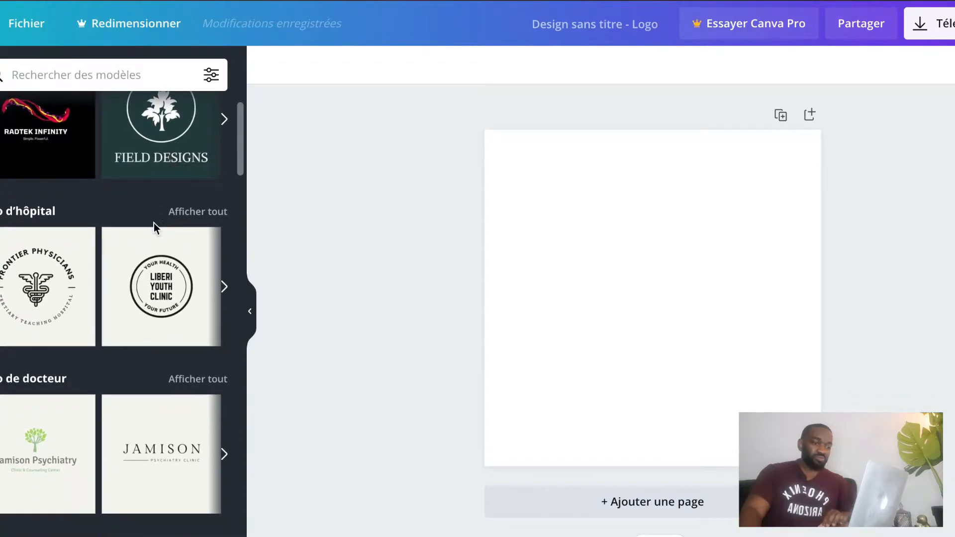
{"action": "scroll", "coordinate": [154, 224], "scroll_direction": "down", "scroll_amount": 2}
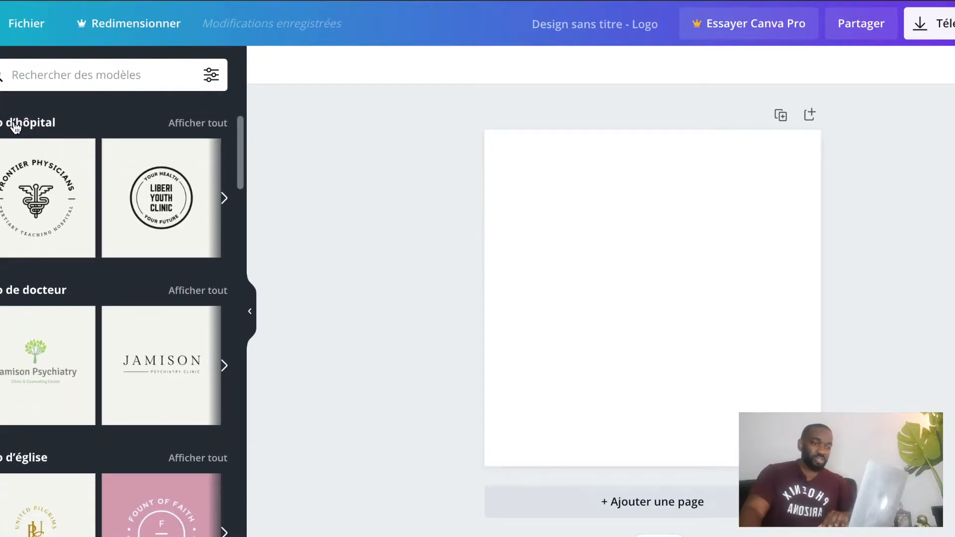
{"action": "scroll", "coordinate": [85, 237], "scroll_direction": "down", "scroll_amount": 7}
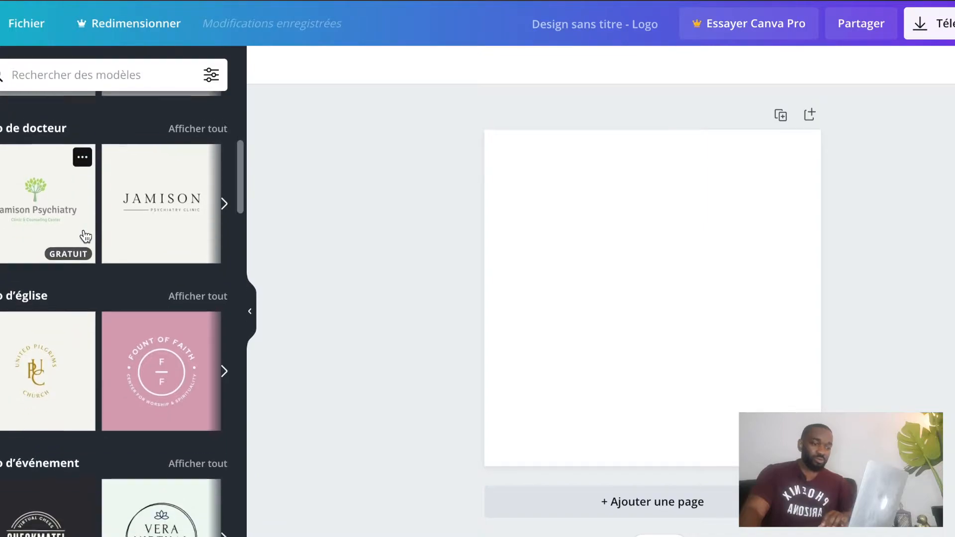
{"action": "scroll", "coordinate": [84, 230], "scroll_direction": "down", "scroll_amount": 9}
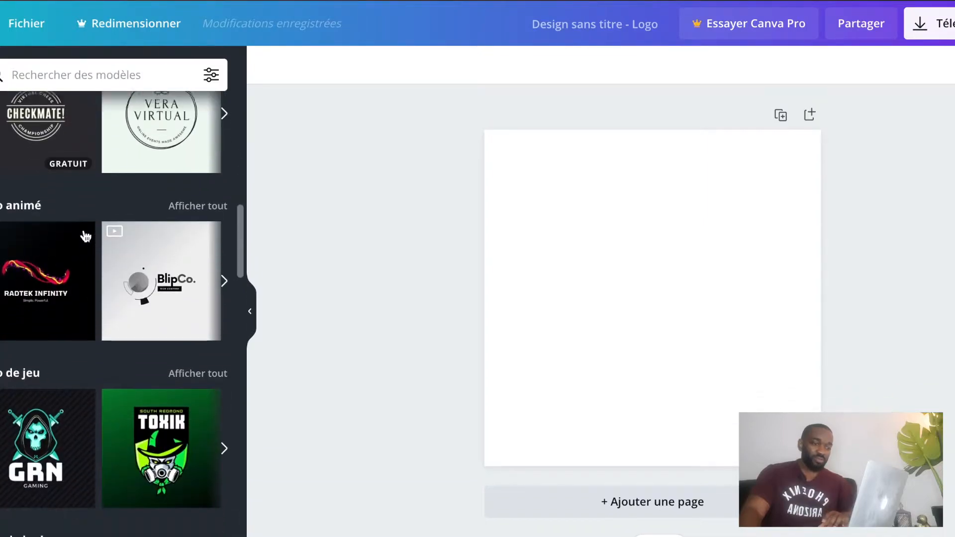
{"action": "scroll", "coordinate": [84, 236], "scroll_direction": "down", "scroll_amount": 8}
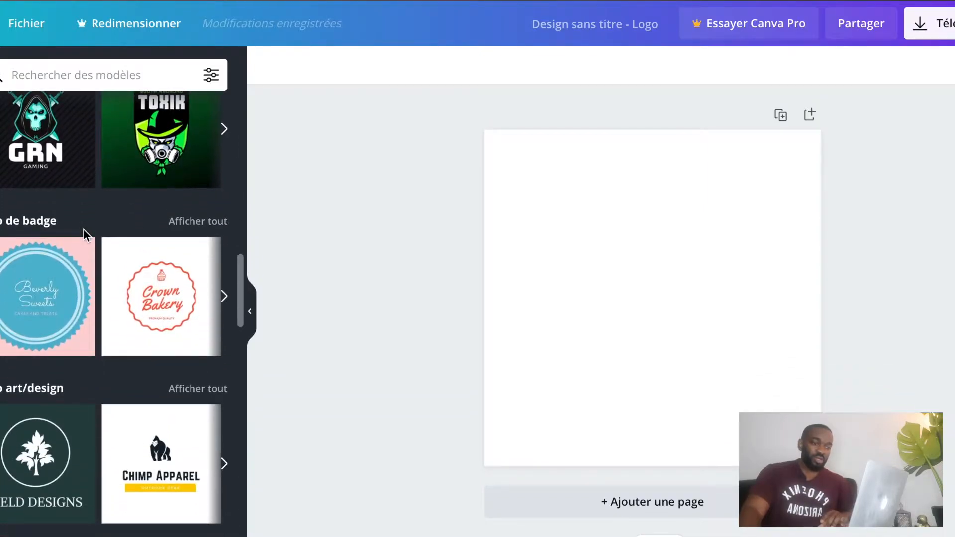
{"action": "scroll", "coordinate": [84, 236], "scroll_direction": "down", "scroll_amount": 7}
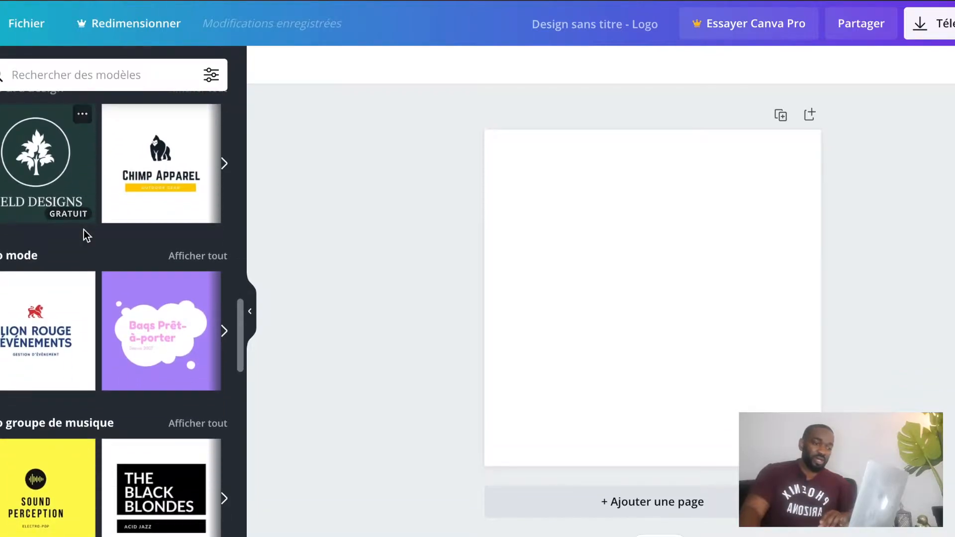
{"action": "scroll", "coordinate": [85, 236], "scroll_direction": "down", "scroll_amount": 7}
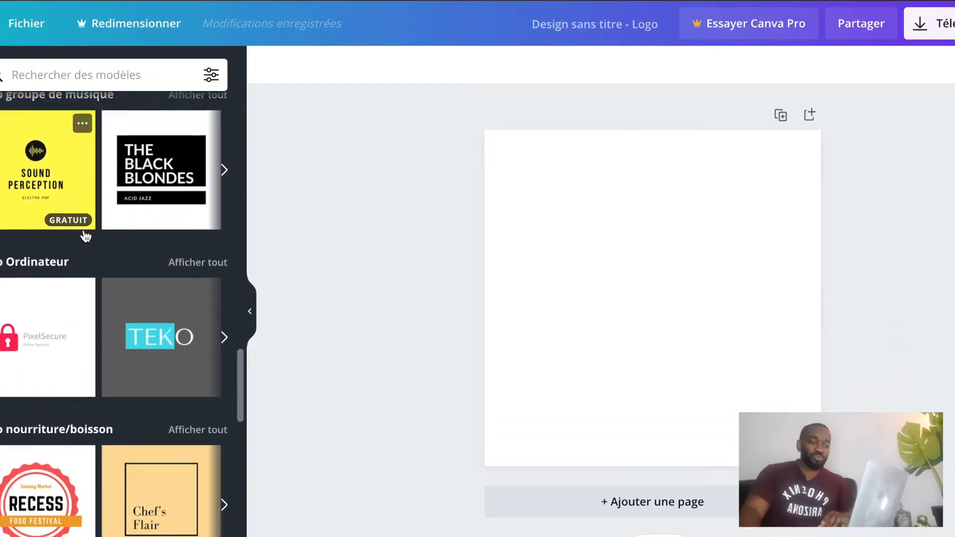
{"action": "scroll", "coordinate": [85, 235], "scroll_direction": "down", "scroll_amount": 6}
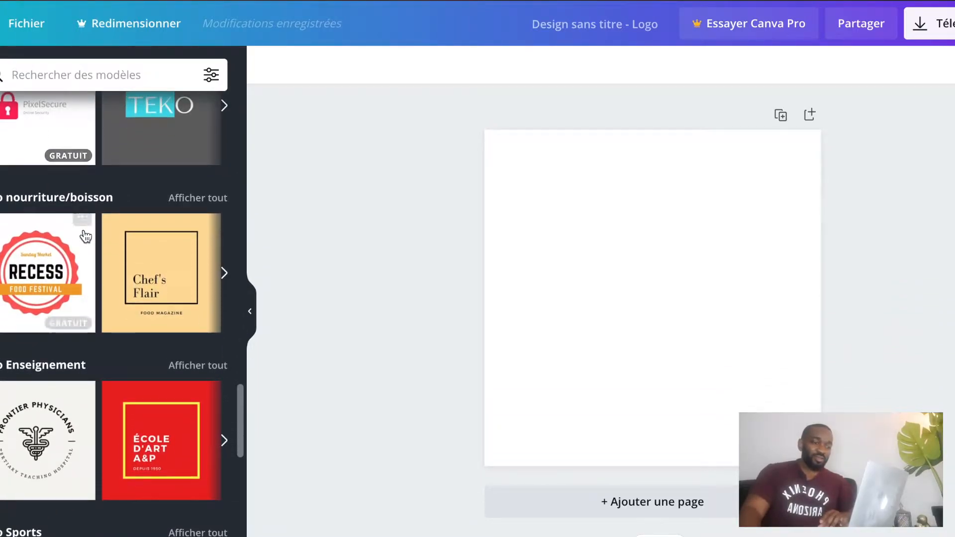
{"action": "scroll", "coordinate": [84, 230], "scroll_direction": "down", "scroll_amount": 9}
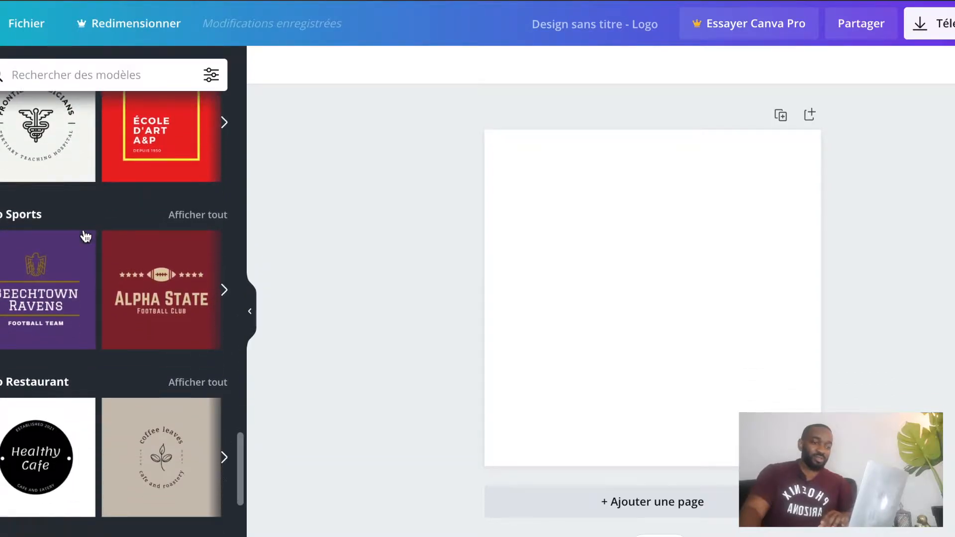
{"action": "scroll", "coordinate": [86, 236], "scroll_direction": "down", "scroll_amount": 9}
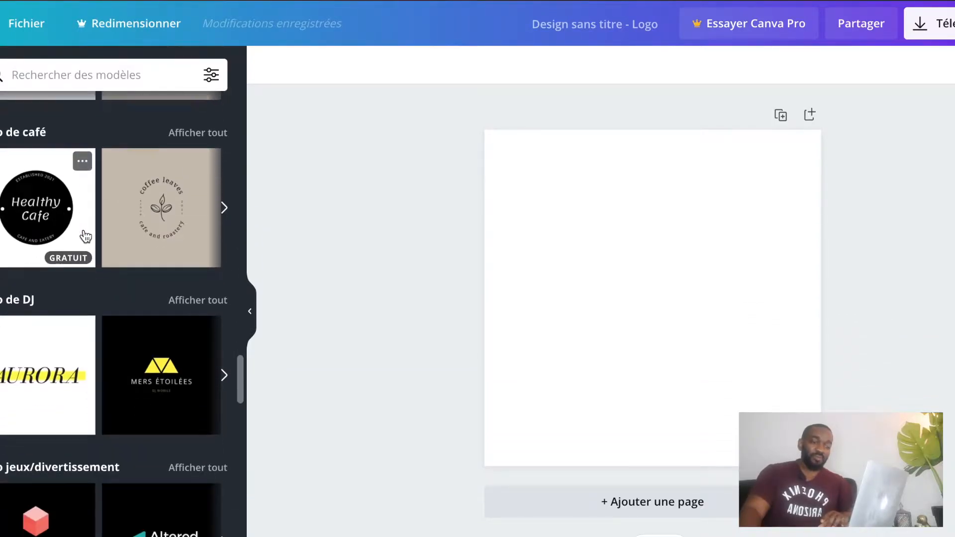
{"action": "scroll", "coordinate": [85, 236], "scroll_direction": "down", "scroll_amount": 7}
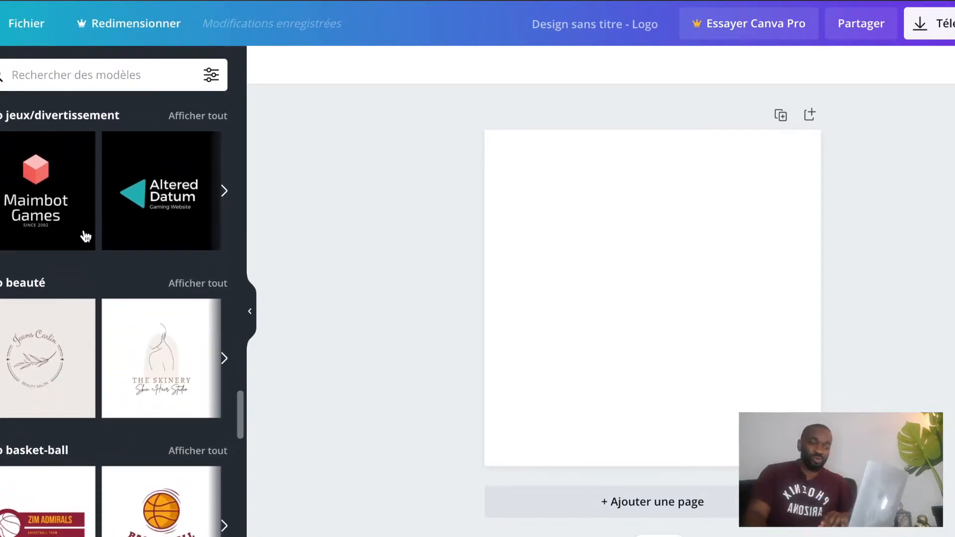
{"action": "scroll", "coordinate": [83, 235], "scroll_direction": "down", "scroll_amount": 7}
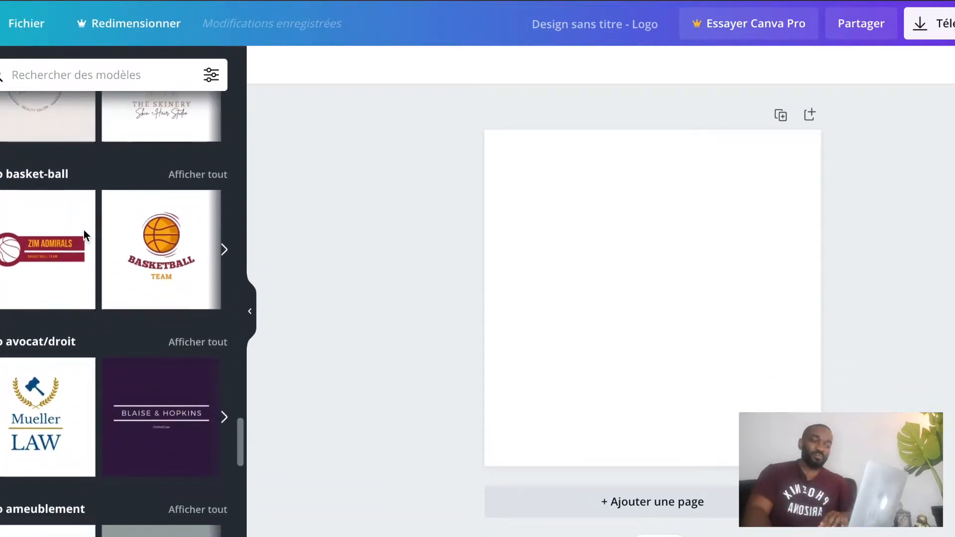
{"action": "scroll", "coordinate": [86, 236], "scroll_direction": "down", "scroll_amount": 5}
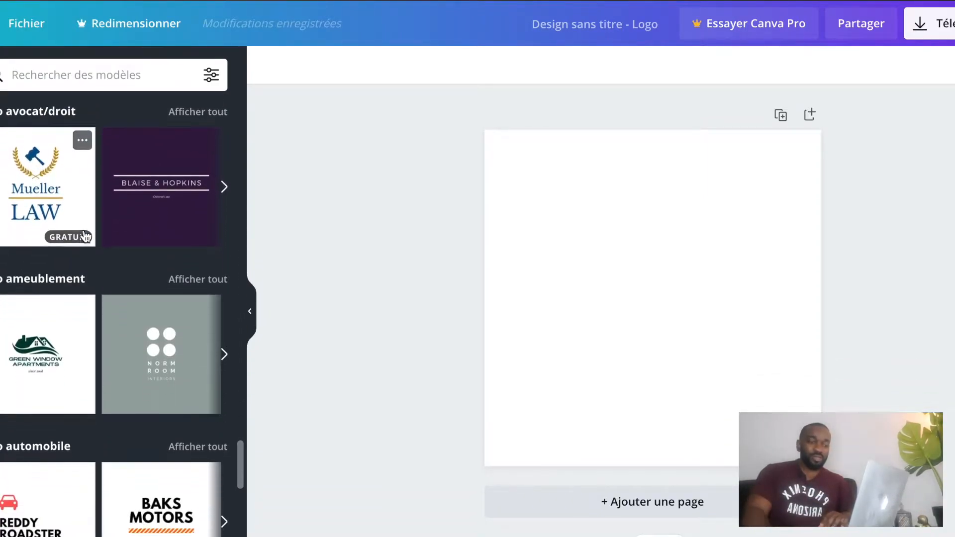
{"action": "scroll", "coordinate": [85, 233], "scroll_direction": "down", "scroll_amount": 8}
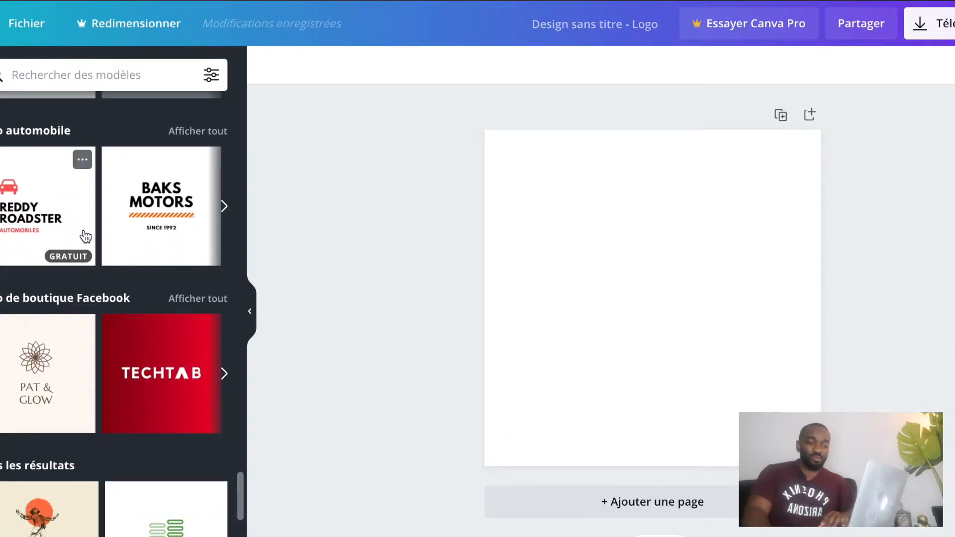
{"action": "scroll", "coordinate": [86, 236], "scroll_direction": "down", "scroll_amount": 1}
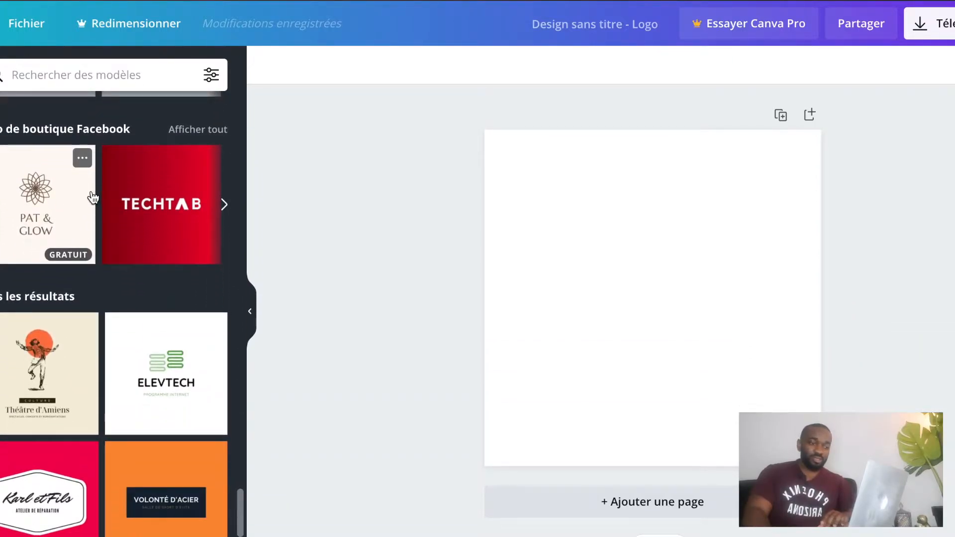
{"action": "scroll", "coordinate": [92, 201], "scroll_direction": "down", "scroll_amount": 2}
{"action": "scroll", "coordinate": [90, 211], "scroll_direction": "up", "scroll_amount": 3}
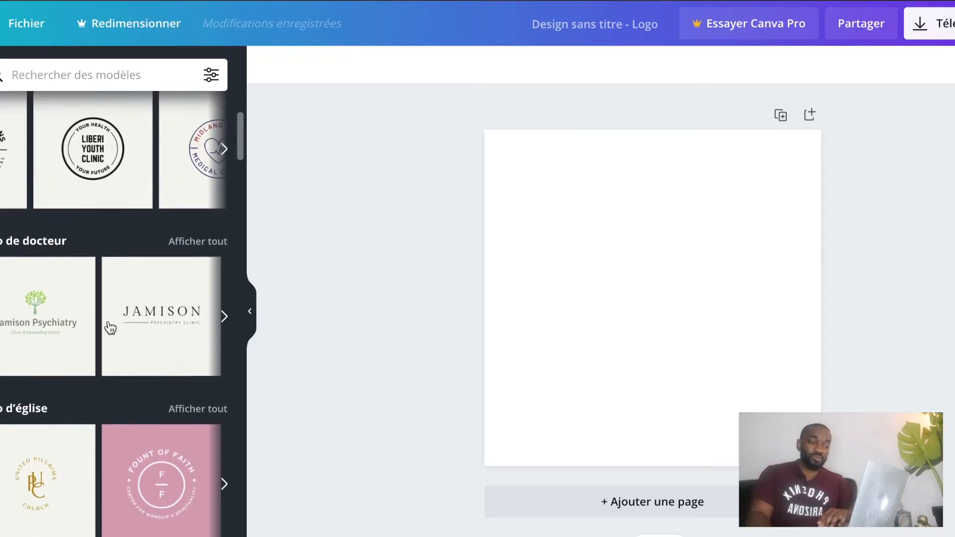
Look through the row of event logo templates to its end
{"action": "scroll", "coordinate": [108, 321], "scroll_direction": "down", "scroll_amount": 2}
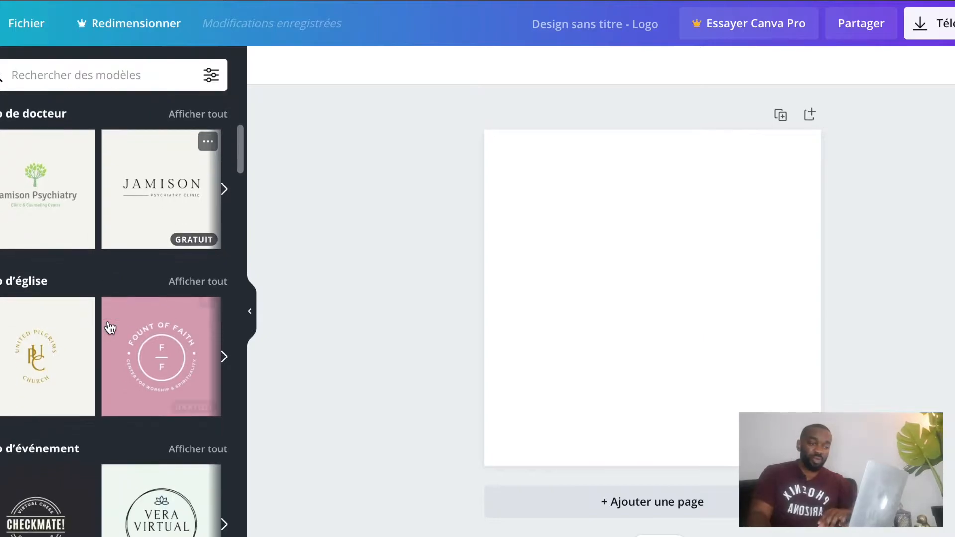
{"action": "scroll", "coordinate": [109, 324], "scroll_direction": "down", "scroll_amount": 6}
{"action": "left_click", "coordinate": [230, 238]}
{"action": "left_click", "coordinate": [229, 237]}
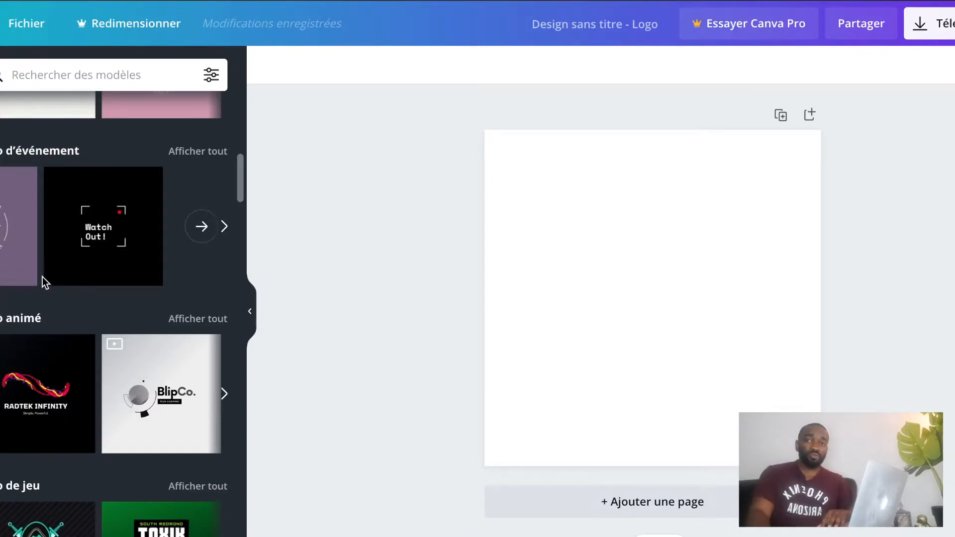
Apply the red TECHTAB template from the Facebook shop logo category to the blank page
{"action": "scroll", "coordinate": [147, 423], "scroll_direction": "down", "scroll_amount": 8}
{"action": "scroll", "coordinate": [144, 424], "scroll_direction": "down", "scroll_amount": 15}
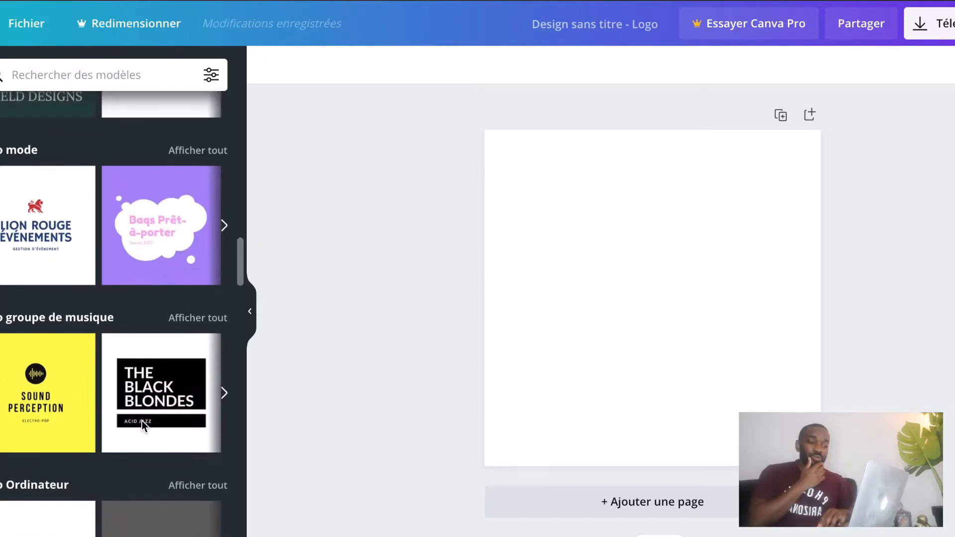
{"action": "scroll", "coordinate": [142, 421], "scroll_direction": "down", "scroll_amount": 11}
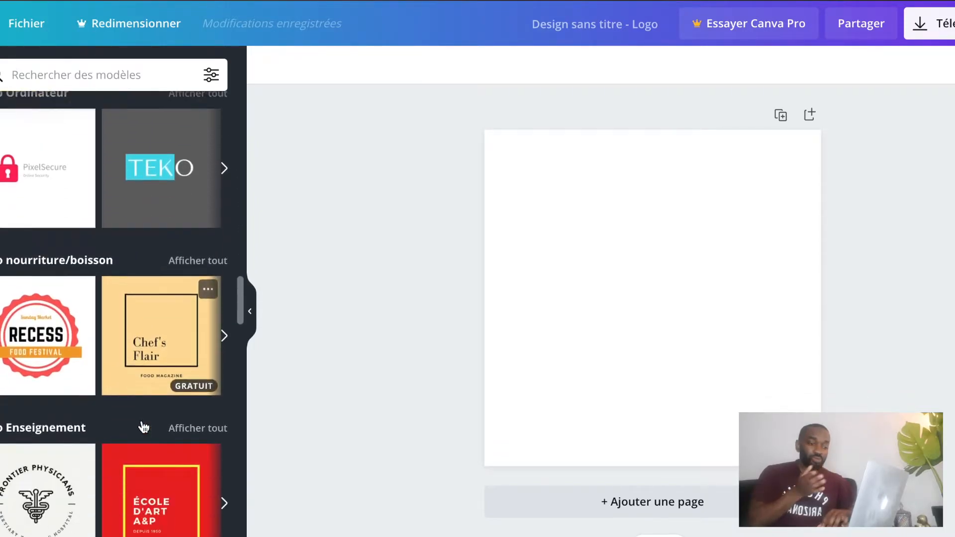
{"action": "scroll", "coordinate": [143, 426], "scroll_direction": "down", "scroll_amount": 15}
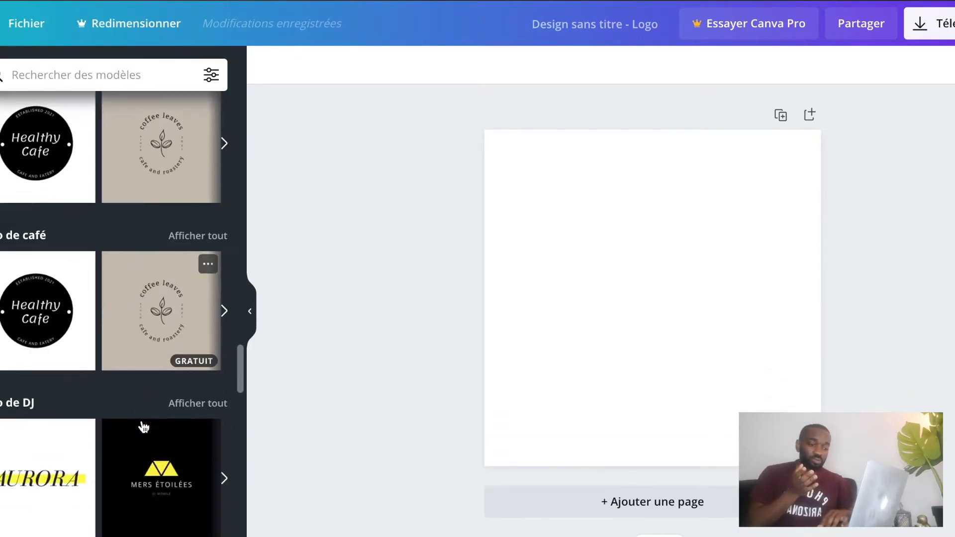
{"action": "scroll", "coordinate": [143, 423], "scroll_direction": "down", "scroll_amount": 15}
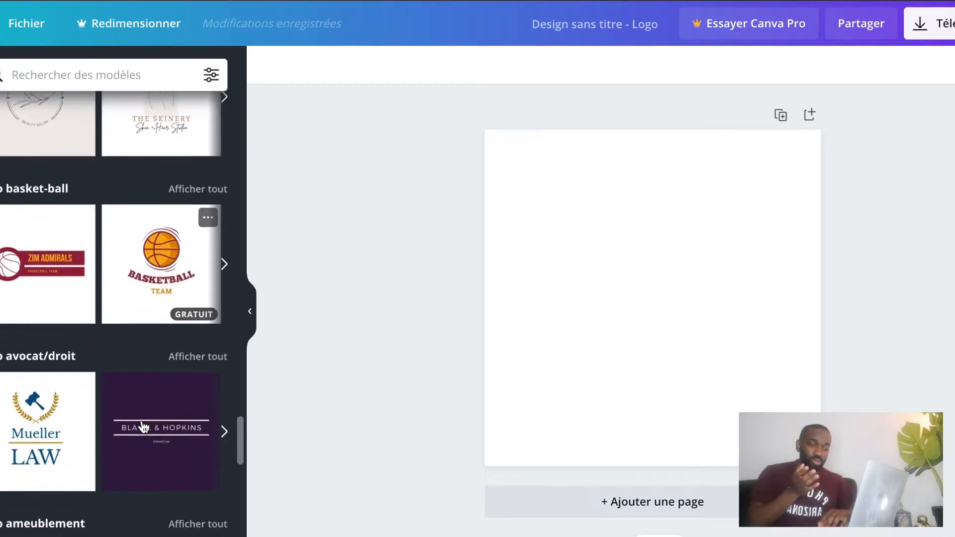
{"action": "scroll", "coordinate": [143, 426], "scroll_direction": "down", "scroll_amount": 5}
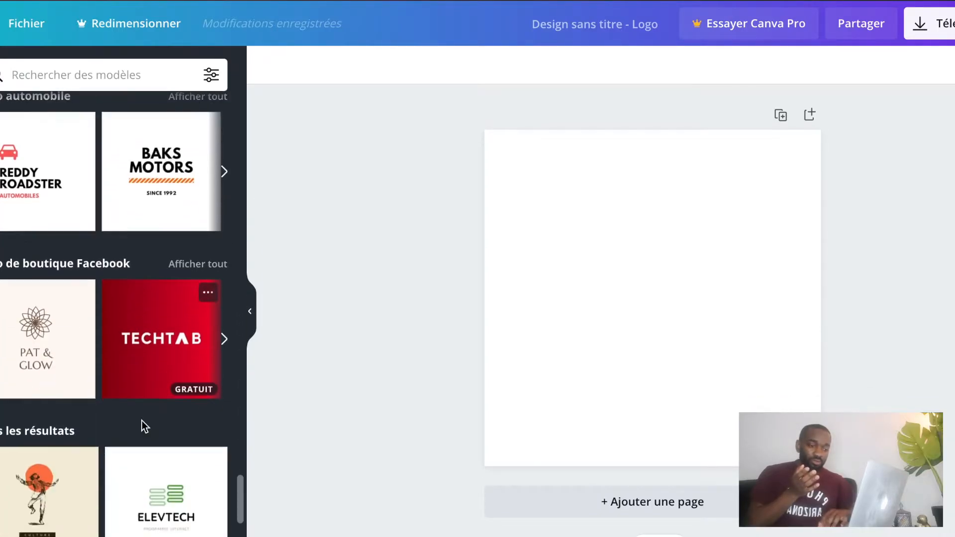
{"action": "left_click", "coordinate": [231, 303]}
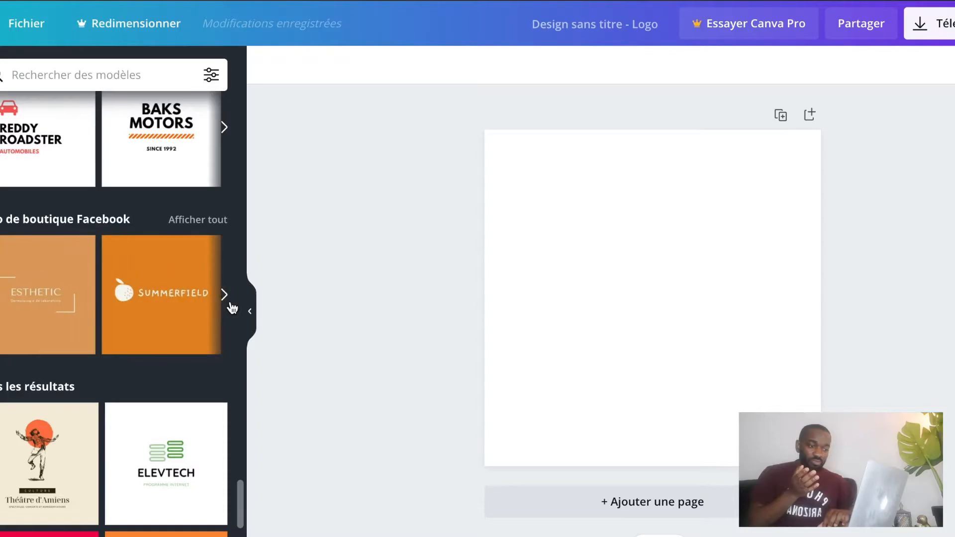
{"action": "scroll", "coordinate": [158, 291], "scroll_direction": "left", "scroll_amount": 5}
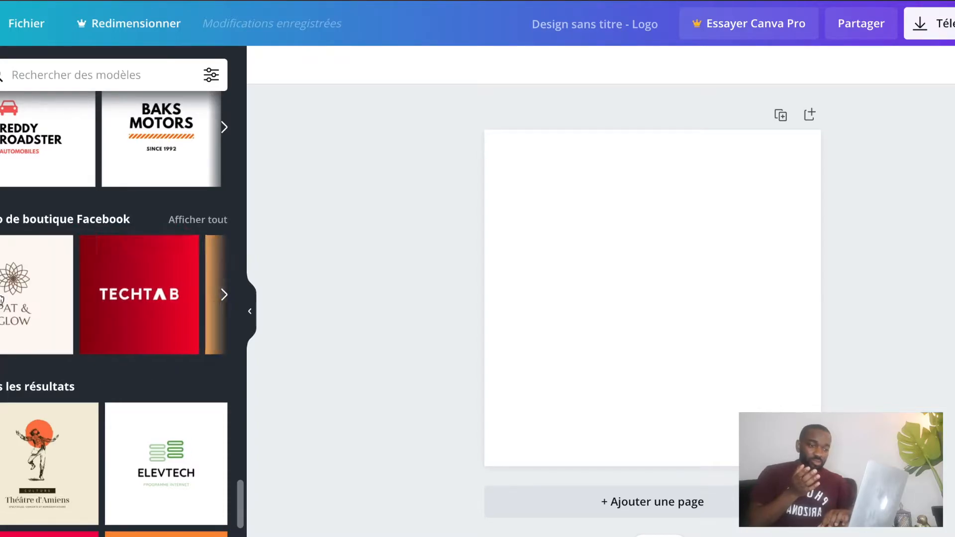
{"action": "left_click", "coordinate": [158, 294]}
Look through the uploaded images and the available graphic elements
{"action": "scroll", "coordinate": [92, 324], "scroll_direction": "up", "scroll_amount": 5}
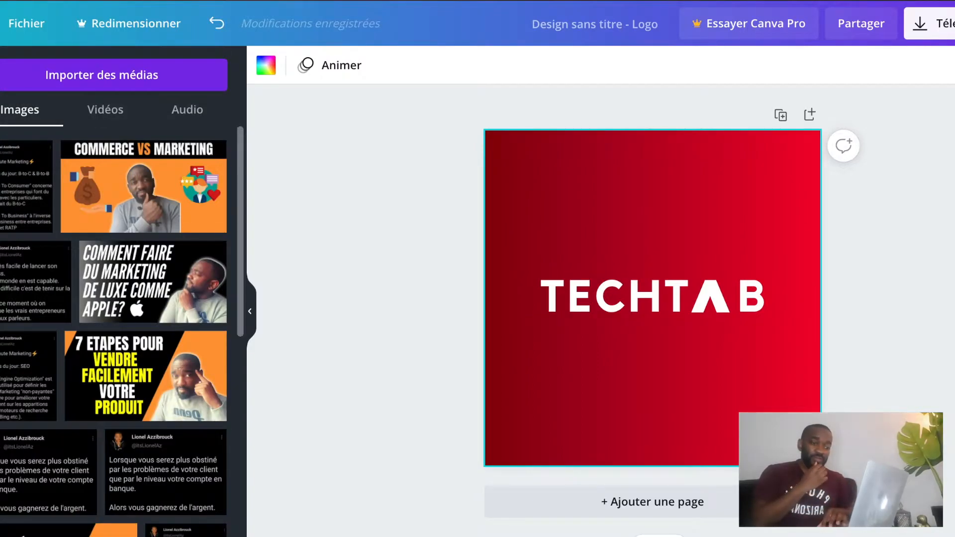
{"action": "scroll", "coordinate": [114, 204], "scroll_direction": "down", "scroll_amount": 20}
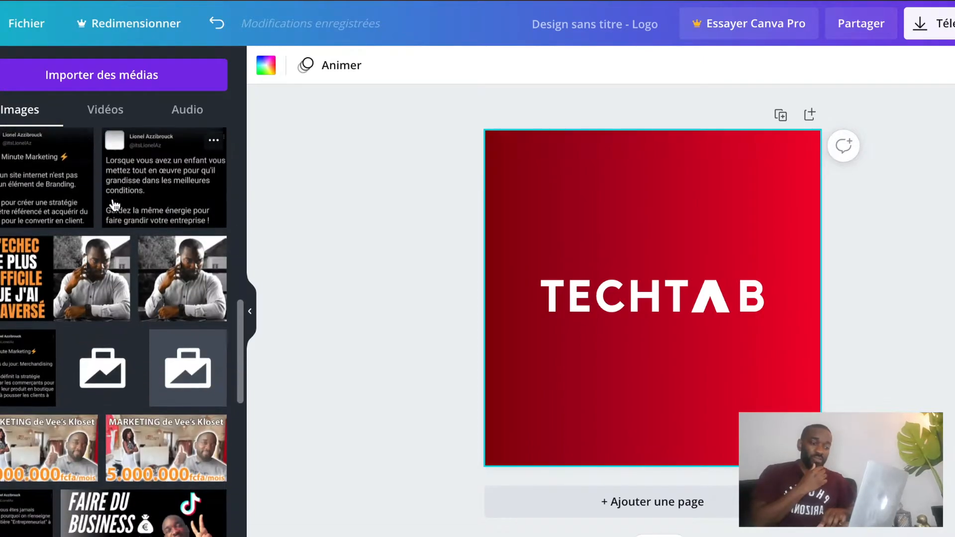
{"action": "scroll", "coordinate": [115, 205], "scroll_direction": "down", "scroll_amount": 2}
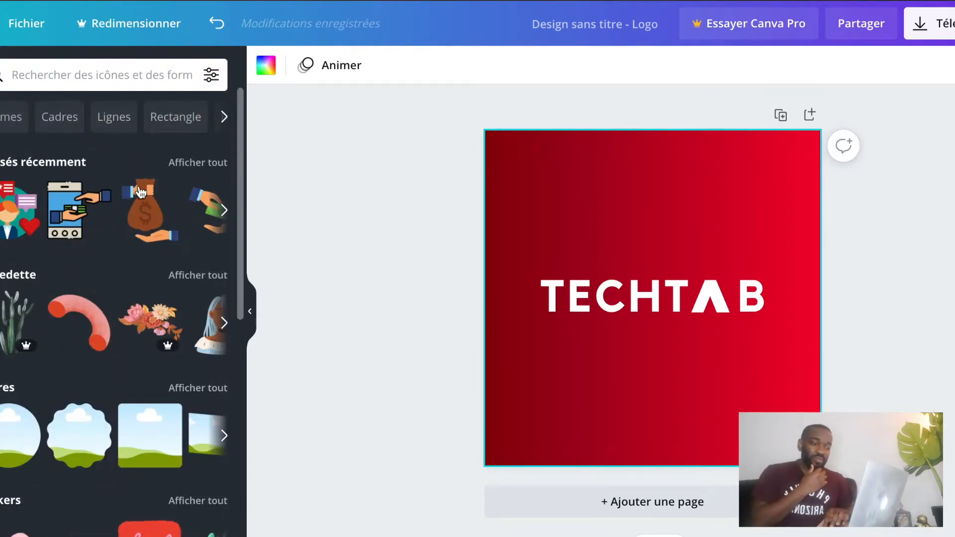
Try the recently used money bag illustration above and below the TECHTAB text, and delete it
{"action": "left_click_drag", "start_coordinate": [602, 242], "coordinate": [640, 175]}
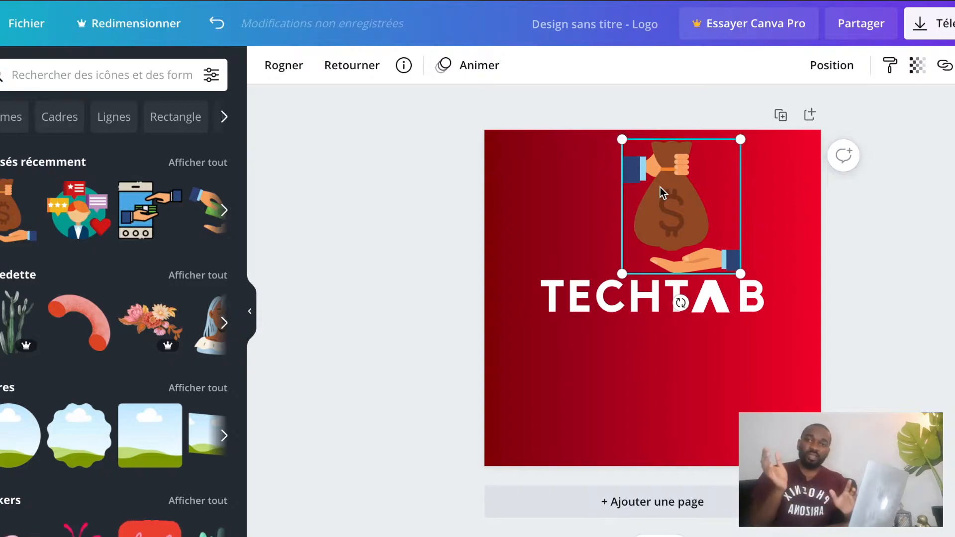
{"action": "left_click_drag", "start_coordinate": [660, 187], "coordinate": [633, 373]}
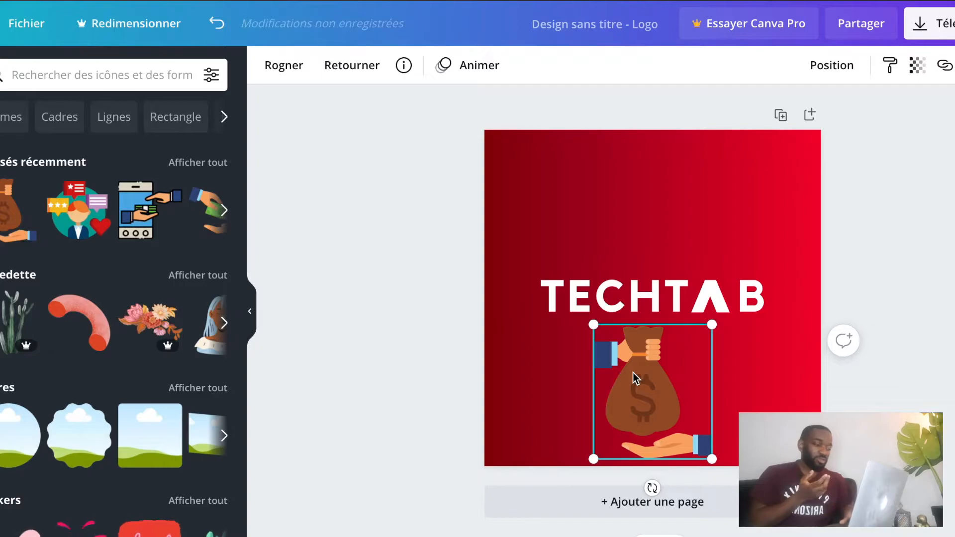
{"action": "key", "text": "Delete"}
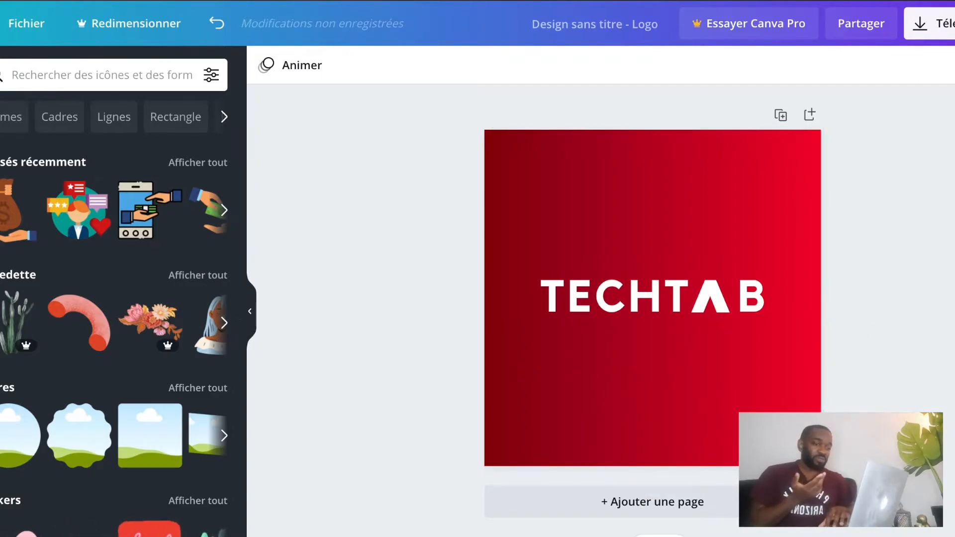
Replace the TECHTAB logo text with the brand owner's first name in capital letters
{"action": "left_click", "coordinate": [1, 75]}
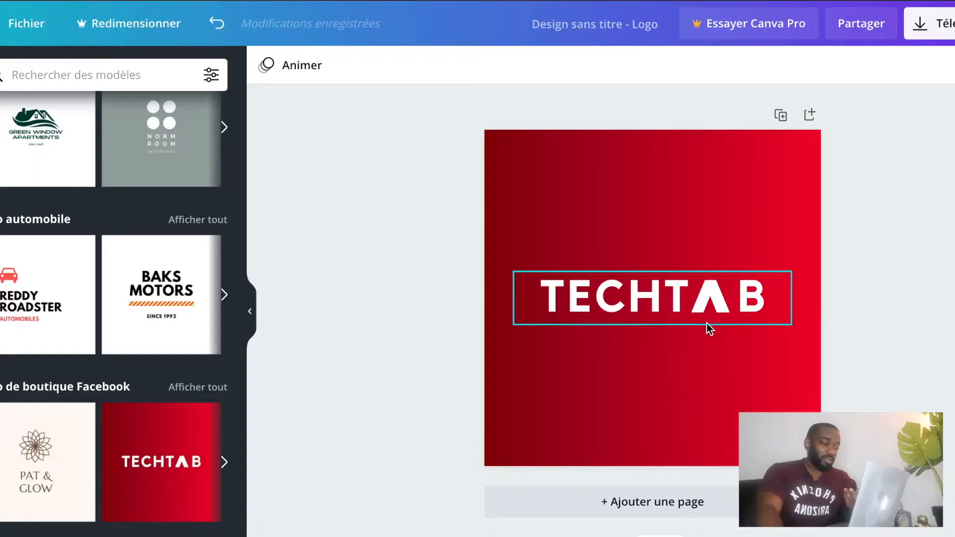
{"action": "left_click", "coordinate": [606, 313]}
{"action": "left_click", "coordinate": [607, 314]}
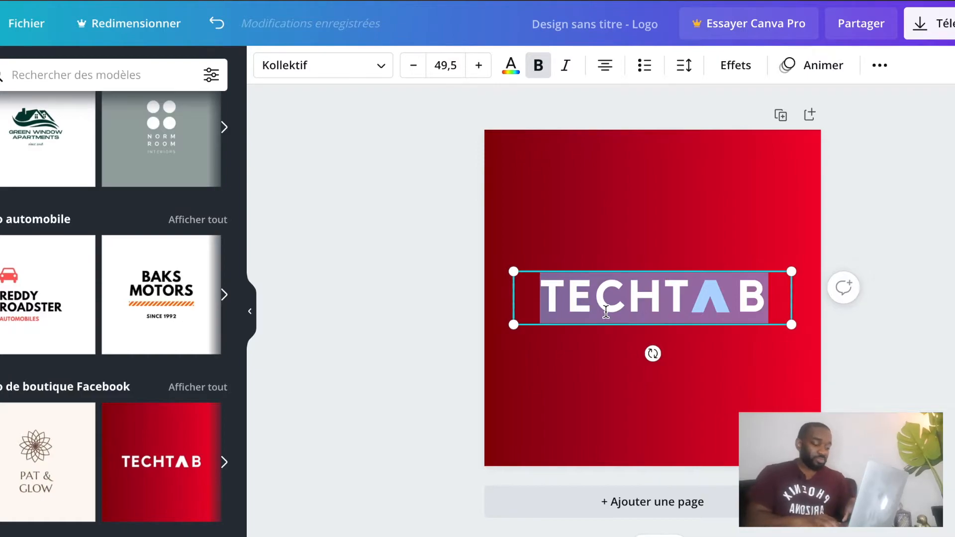
{"action": "type", "text": "LION"}
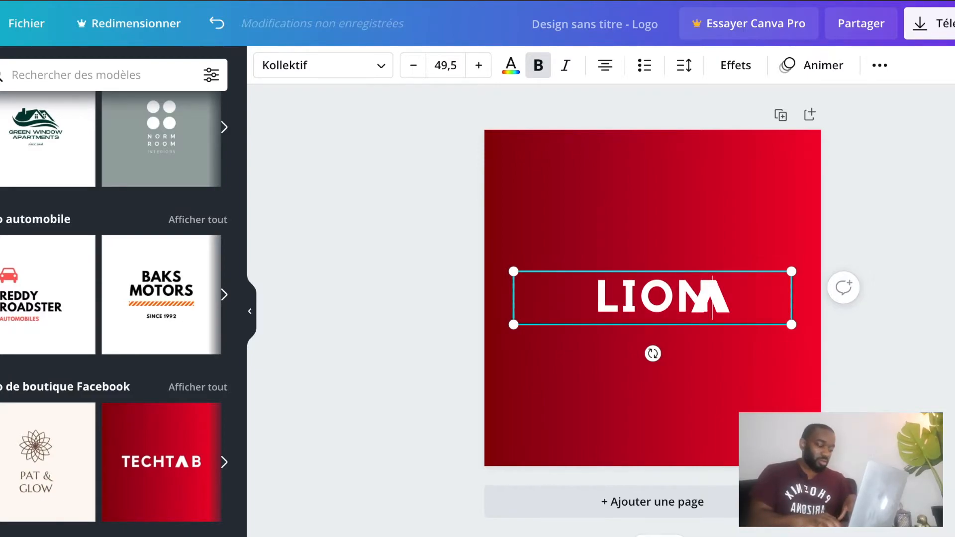
{"action": "type", "text": "EL"}
Move the grouped text and A shape lower on the page, and try cropping the A shape that overlaps the text
{"action": "left_click", "coordinate": [716, 299]}
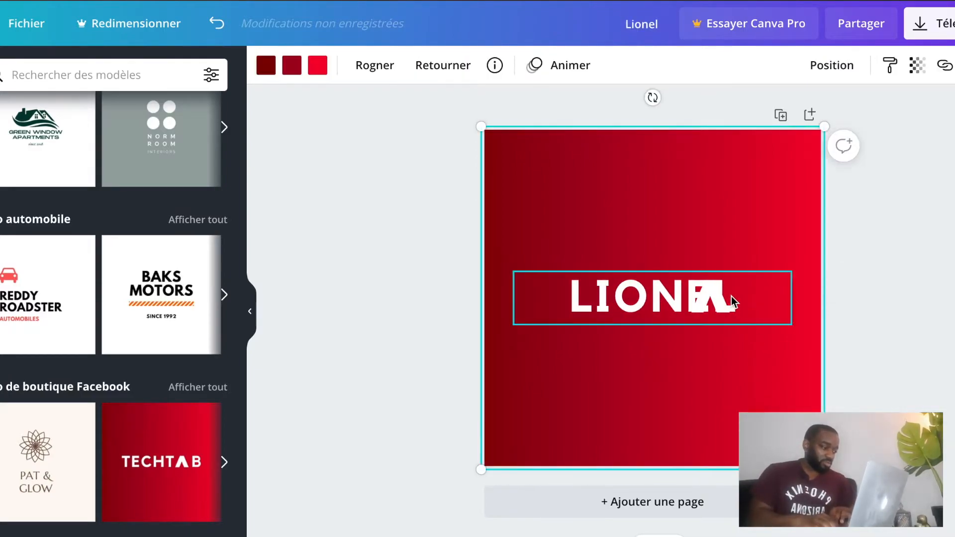
{"action": "left_click_drag", "start_coordinate": [718, 337], "coordinate": [716, 326]}
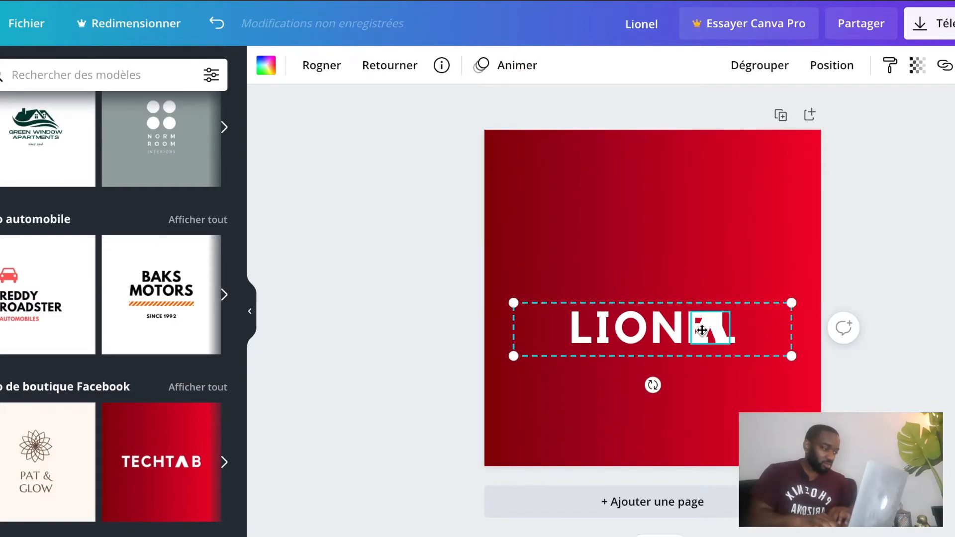
{"action": "double_click", "coordinate": [702, 332]}
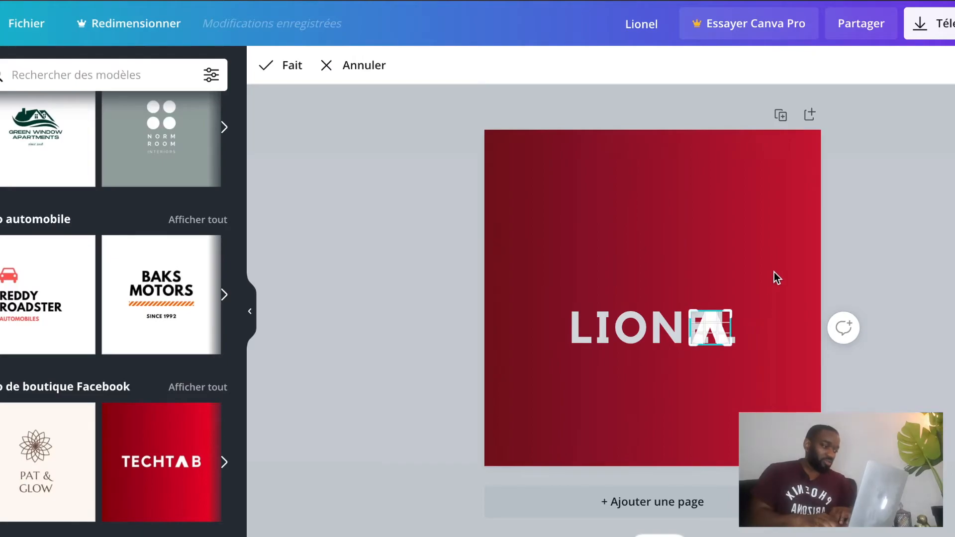
{"action": "left_click", "coordinate": [774, 272]}
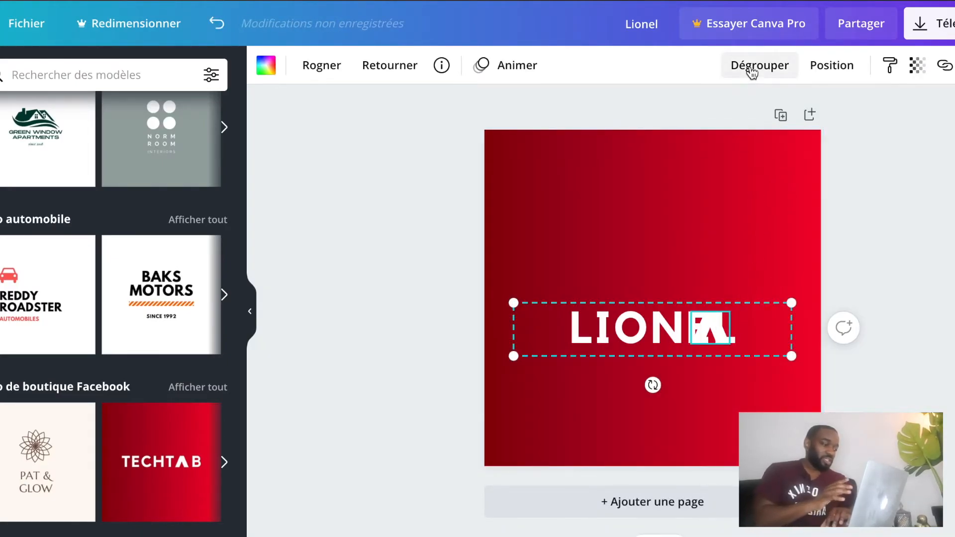
Ungroup the text and the A shape, and move the A shape below the text, centred horizontally
{"action": "left_click", "coordinate": [752, 73]}
{"action": "left_click", "coordinate": [735, 380]}
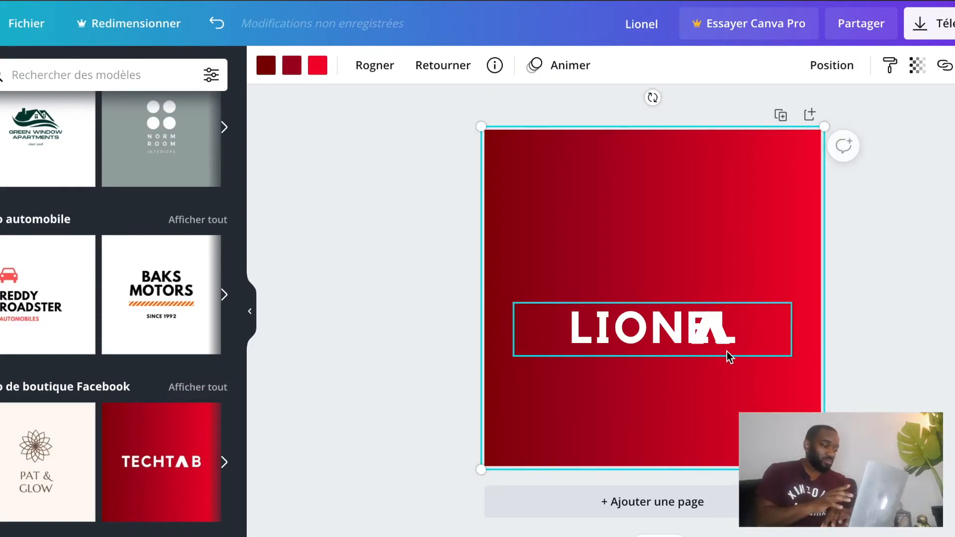
{"action": "left_click", "coordinate": [716, 343]}
{"action": "left_click_drag", "start_coordinate": [711, 342], "coordinate": [652, 381]}
Move the text up to the vertical centre of the page and place the A shape close beneath it
{"action": "left_click", "coordinate": [671, 267]}
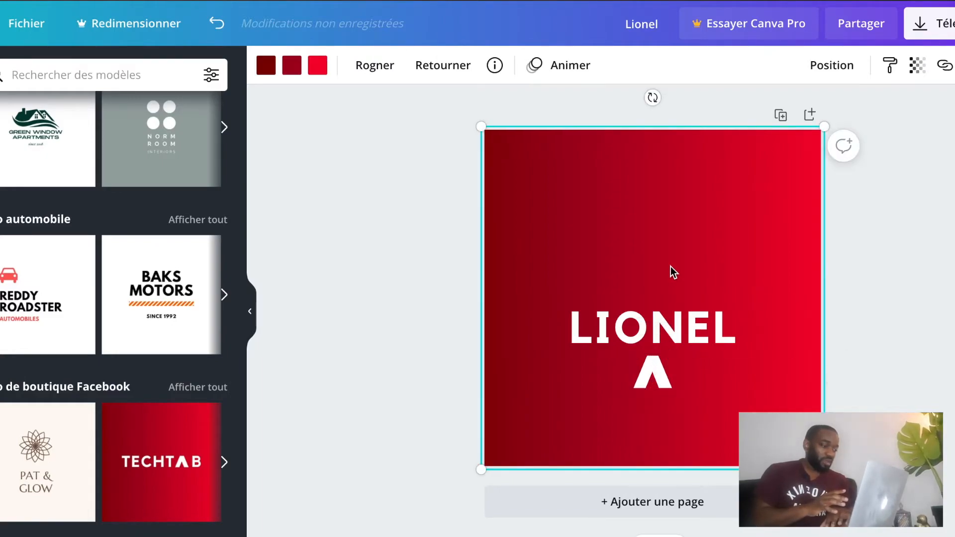
{"action": "left_click", "coordinate": [664, 327]}
{"action": "left_click_drag", "start_coordinate": [664, 328], "coordinate": [663, 297]}
{"action": "left_click", "coordinate": [659, 357]}
{"action": "left_click_drag", "start_coordinate": [658, 357], "coordinate": [662, 347]}
Set the darkest colour of the background gradient to light blue, trying teal and dark red for it first
{"action": "left_click", "coordinate": [757, 408]}
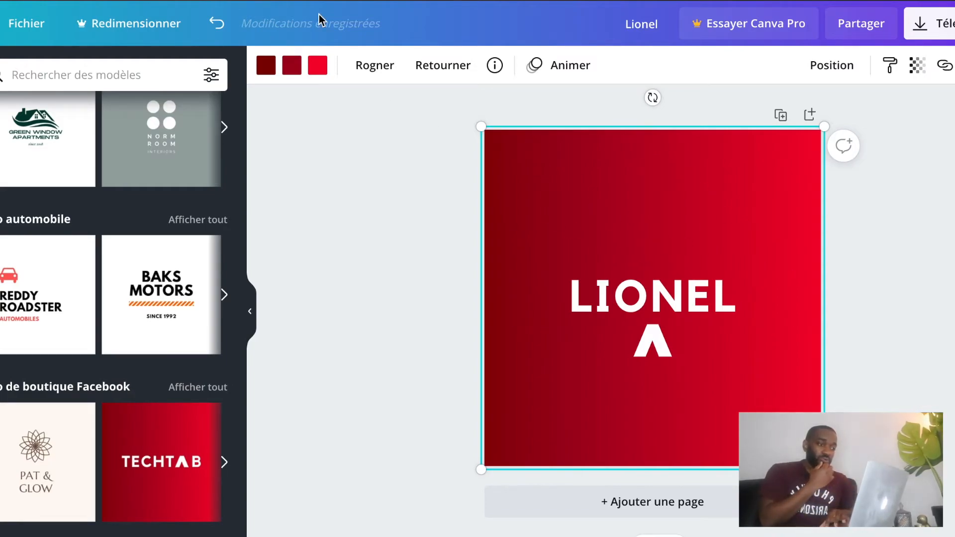
{"action": "left_click", "coordinate": [267, 65]}
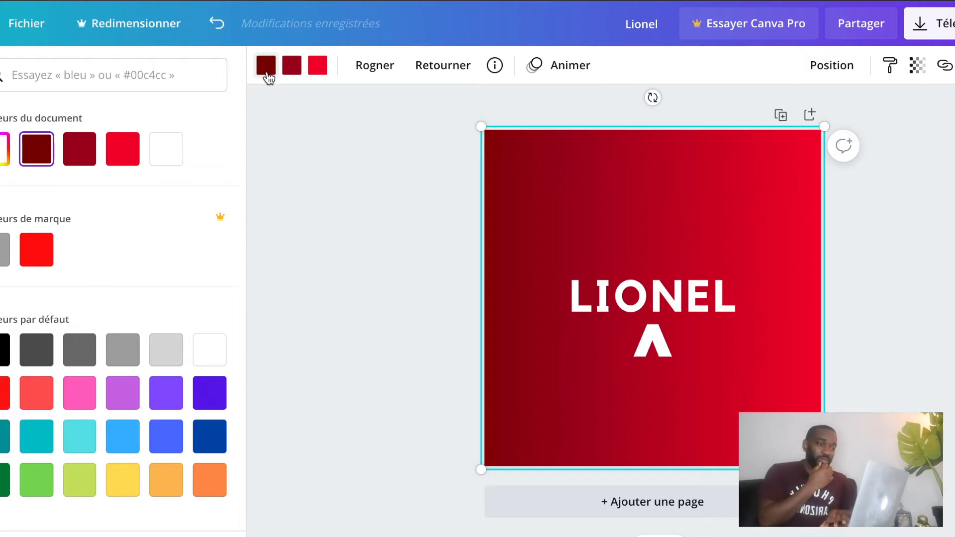
{"action": "left_click", "coordinate": [292, 67]}
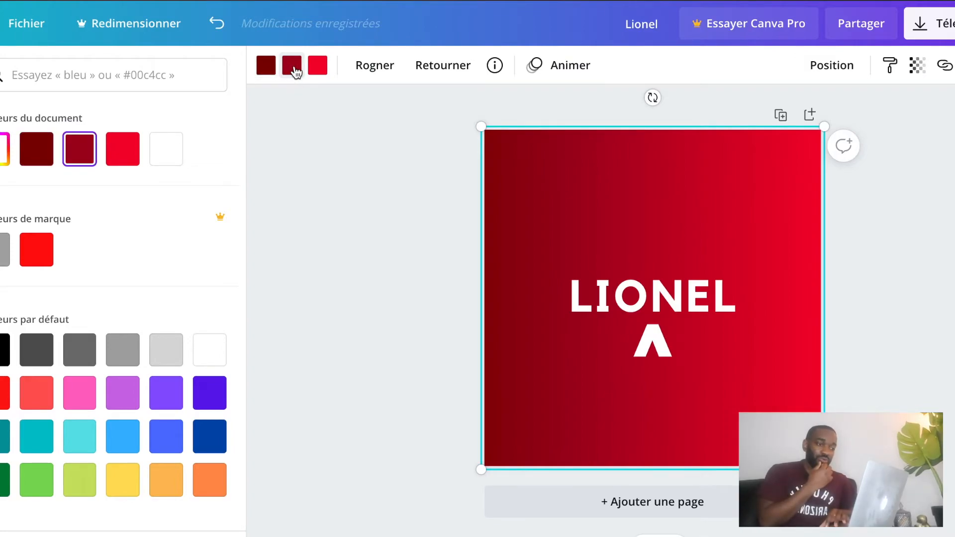
{"action": "left_click", "coordinate": [319, 67]}
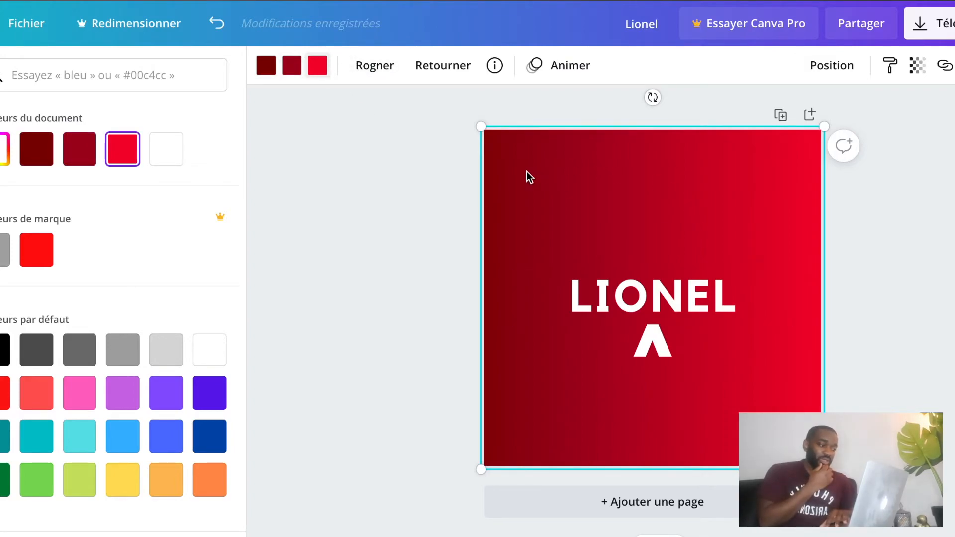
{"action": "left_click", "coordinate": [269, 73]}
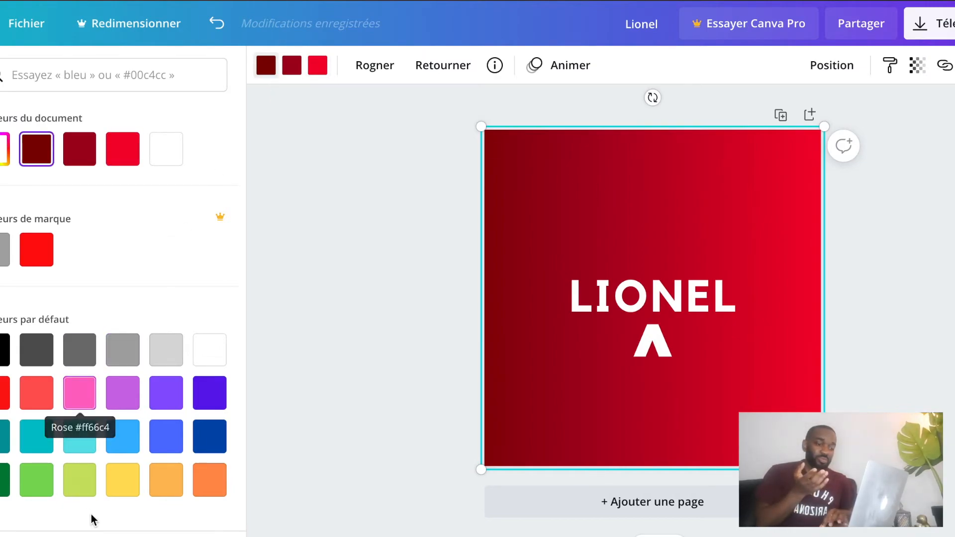
{"action": "left_click", "coordinate": [115, 443]}
{"action": "left_click", "coordinate": [76, 444]}
{"action": "left_click", "coordinate": [39, 446]}
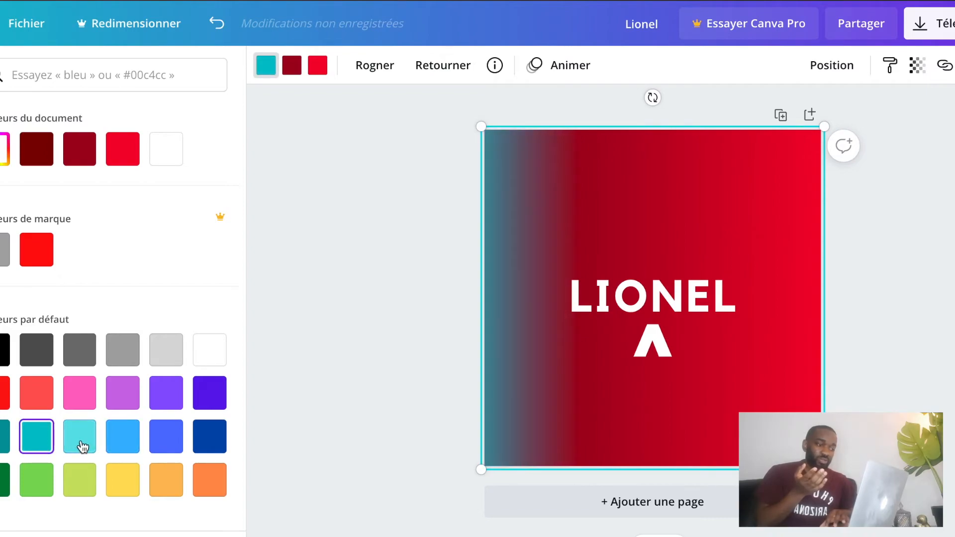
{"action": "left_click", "coordinate": [80, 148]}
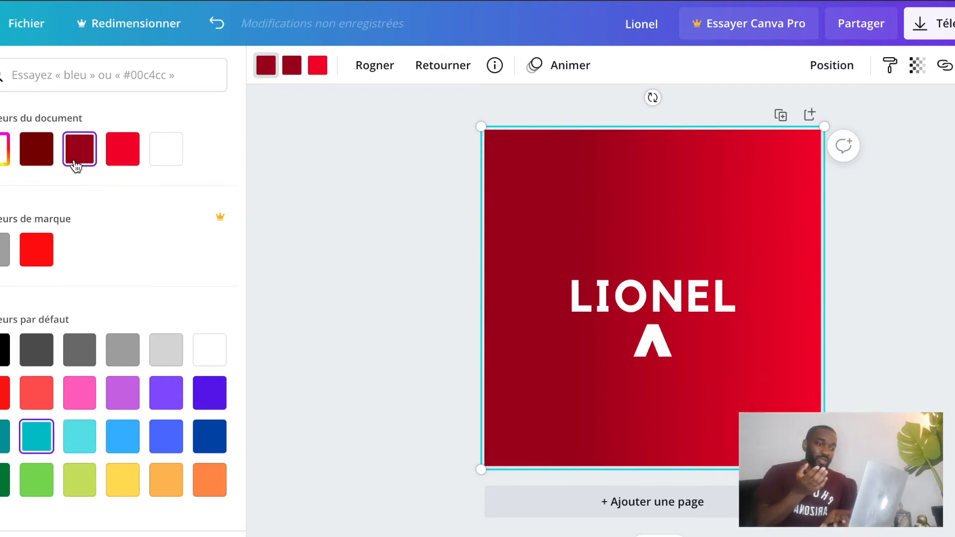
{"action": "left_click", "coordinate": [123, 437]}
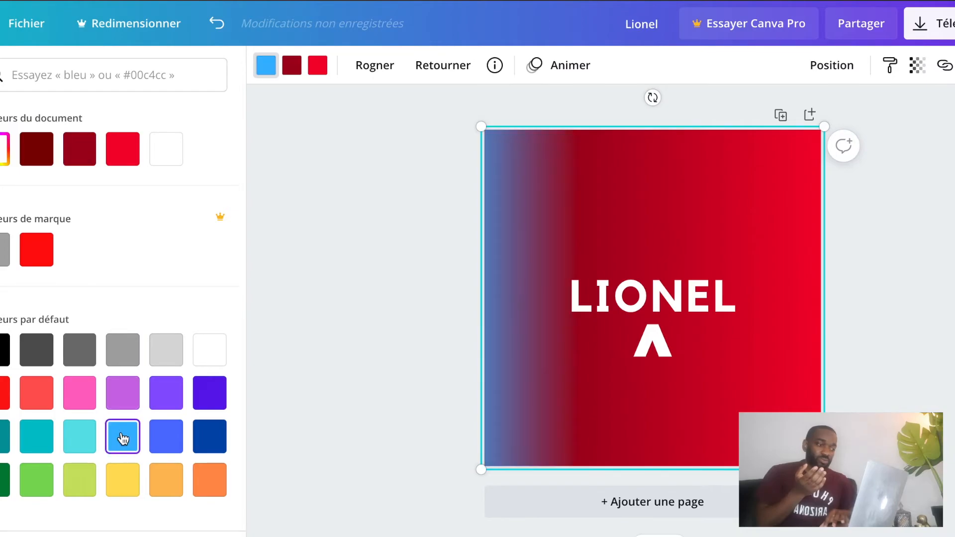
Set the middle and last colours of the background gradient to light turquoise
{"action": "left_click", "coordinate": [292, 66]}
{"action": "left_click", "coordinate": [290, 69]}
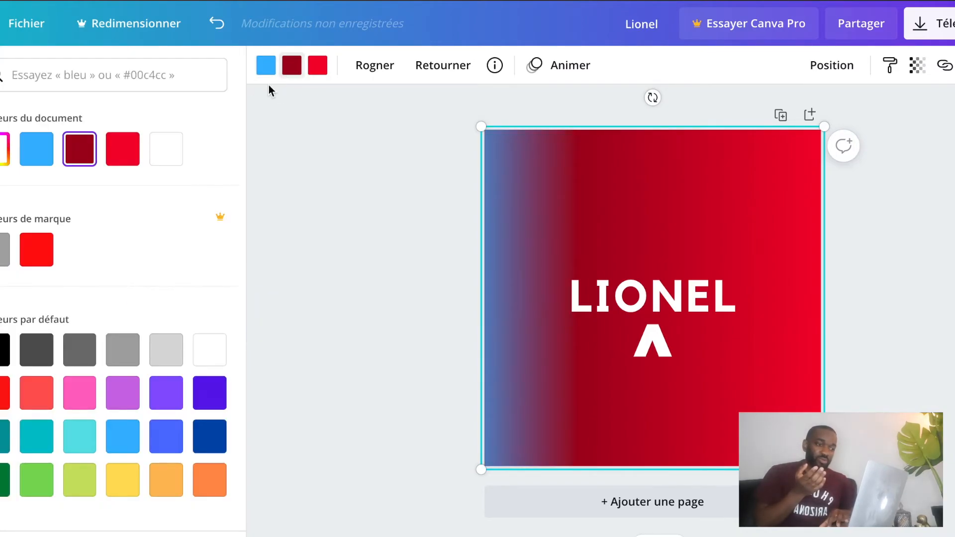
{"action": "left_click", "coordinate": [86, 450]}
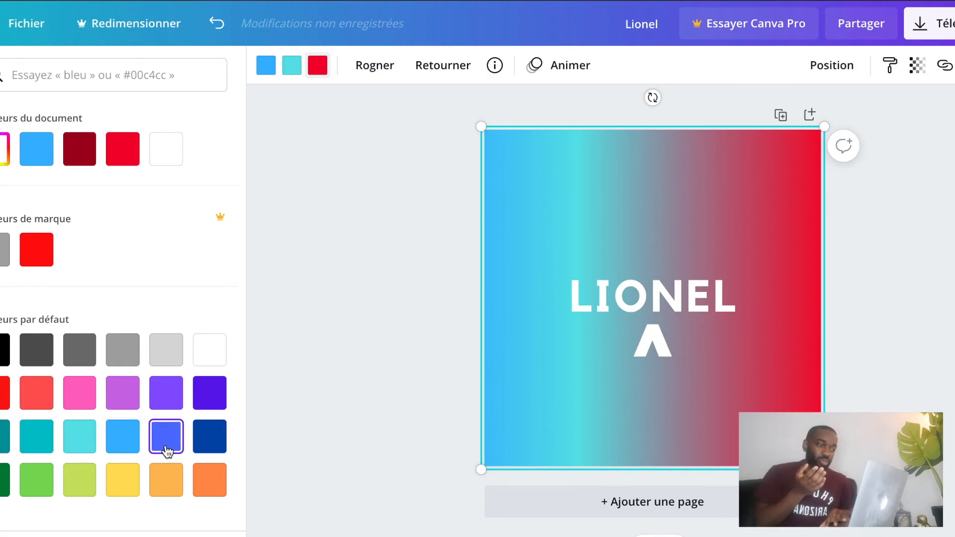
{"action": "left_click", "coordinate": [77, 447]}
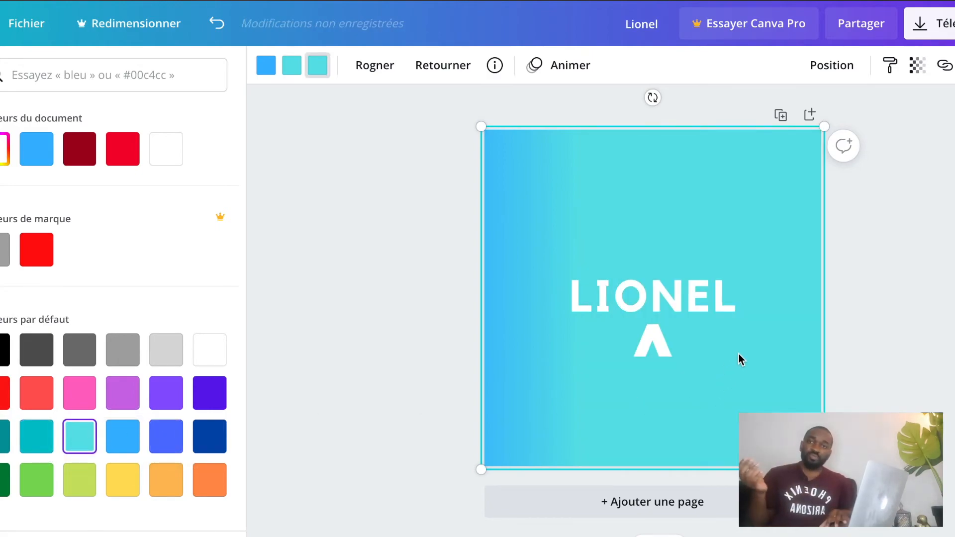